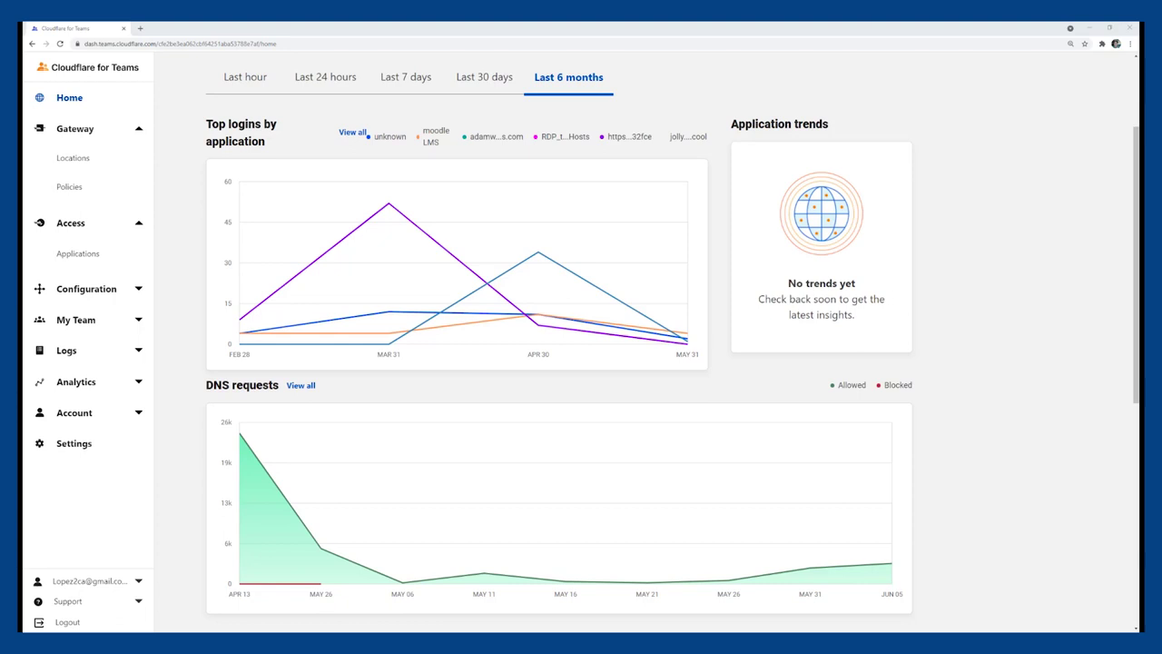
Open the Gateway HTTP policies and review the details of the Block Security Risks policy
left_click(80, 184)
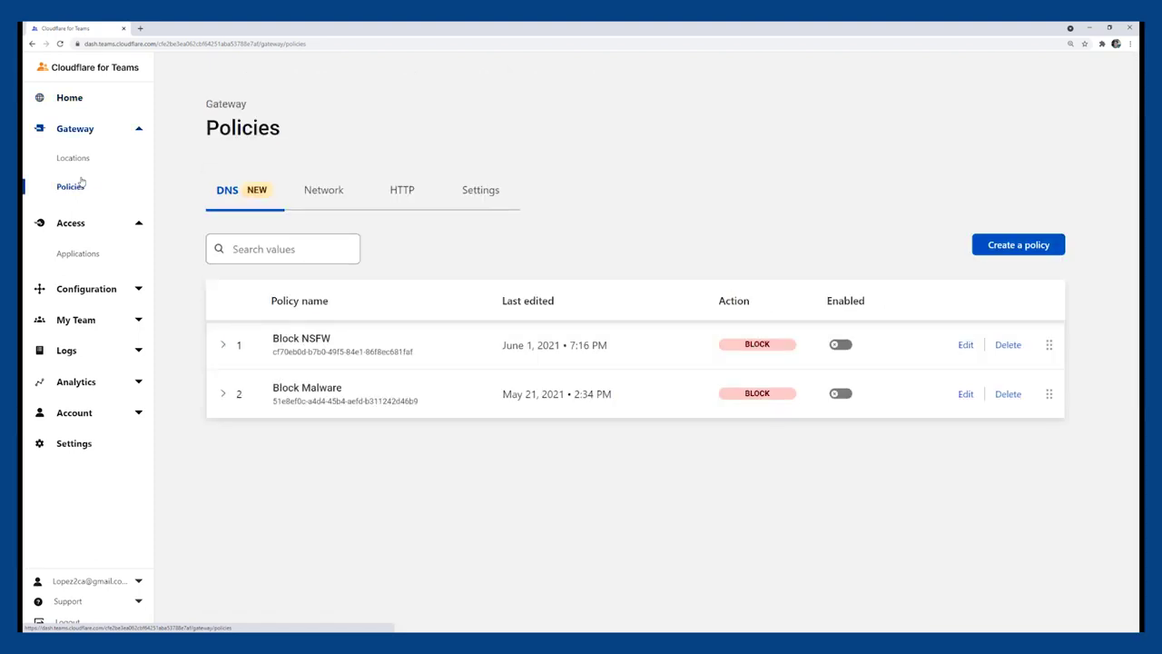
left_click(393, 193)
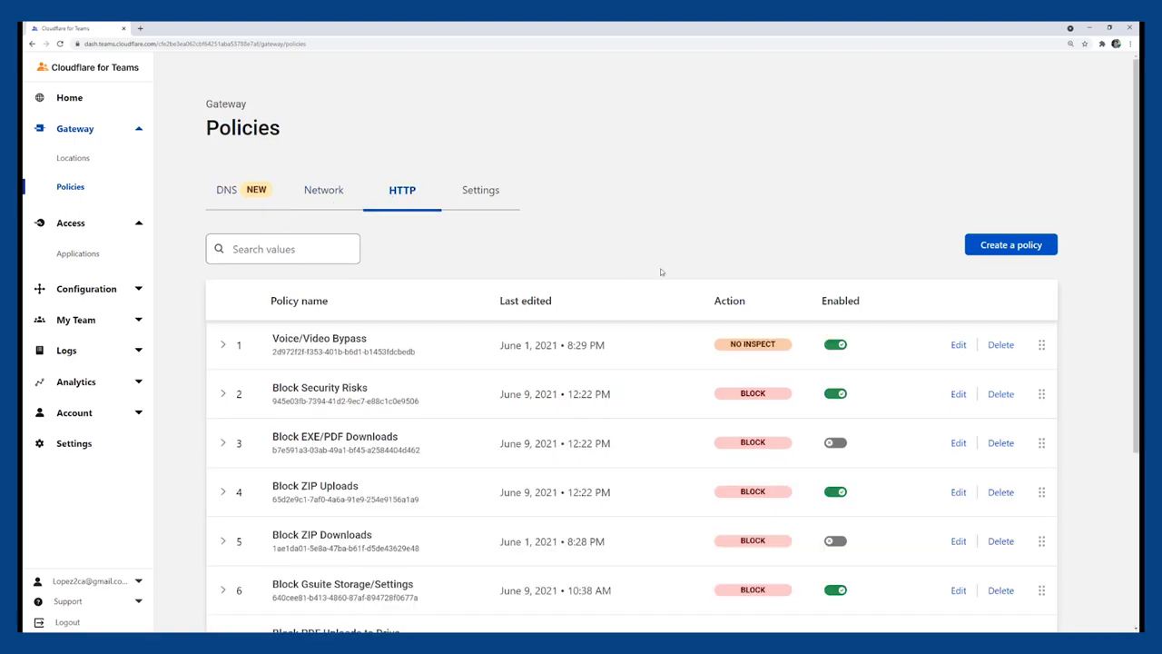
scroll(660, 268, "down", 1)
scroll(660, 271, "down", 1)
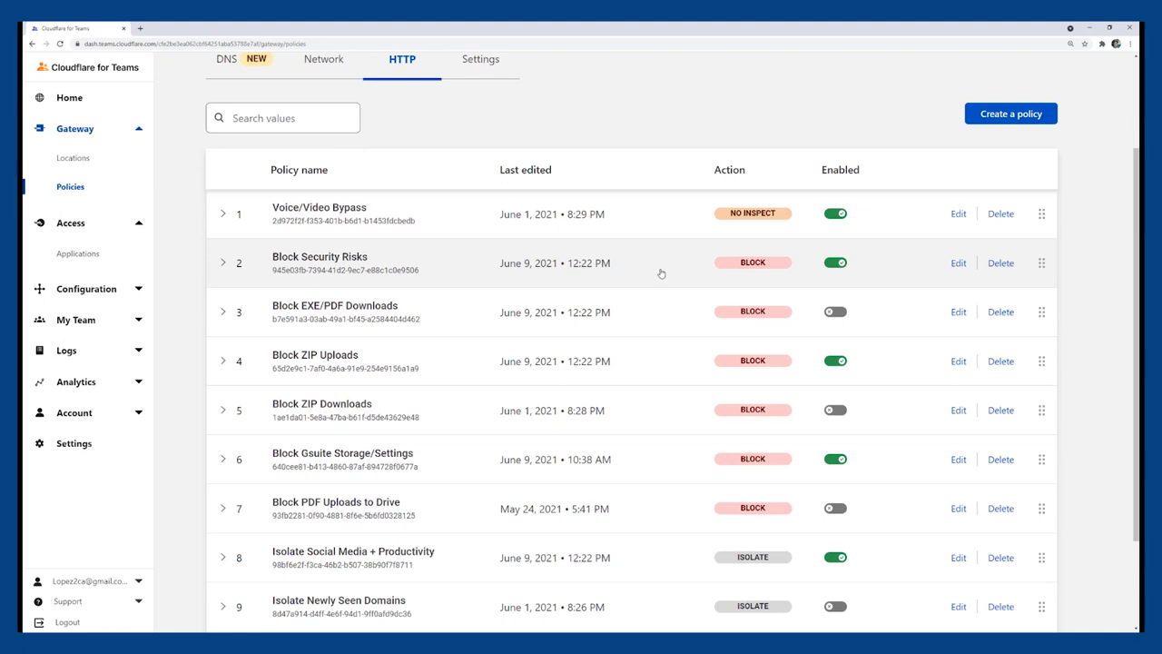
left_click(661, 274)
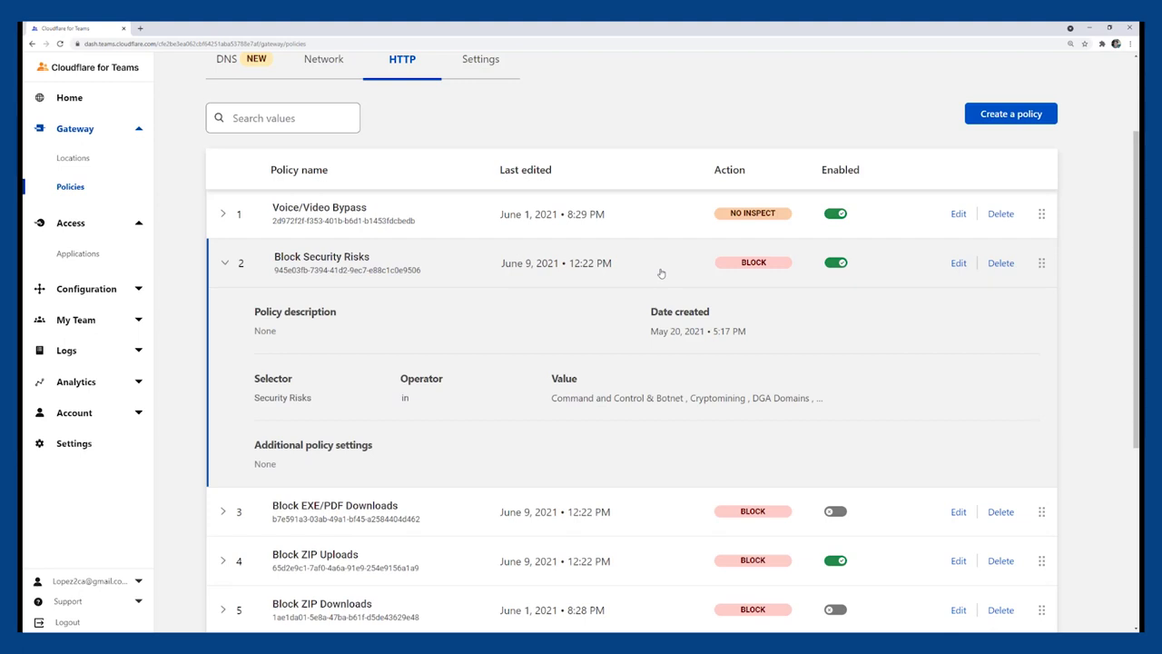
left_click(661, 273)
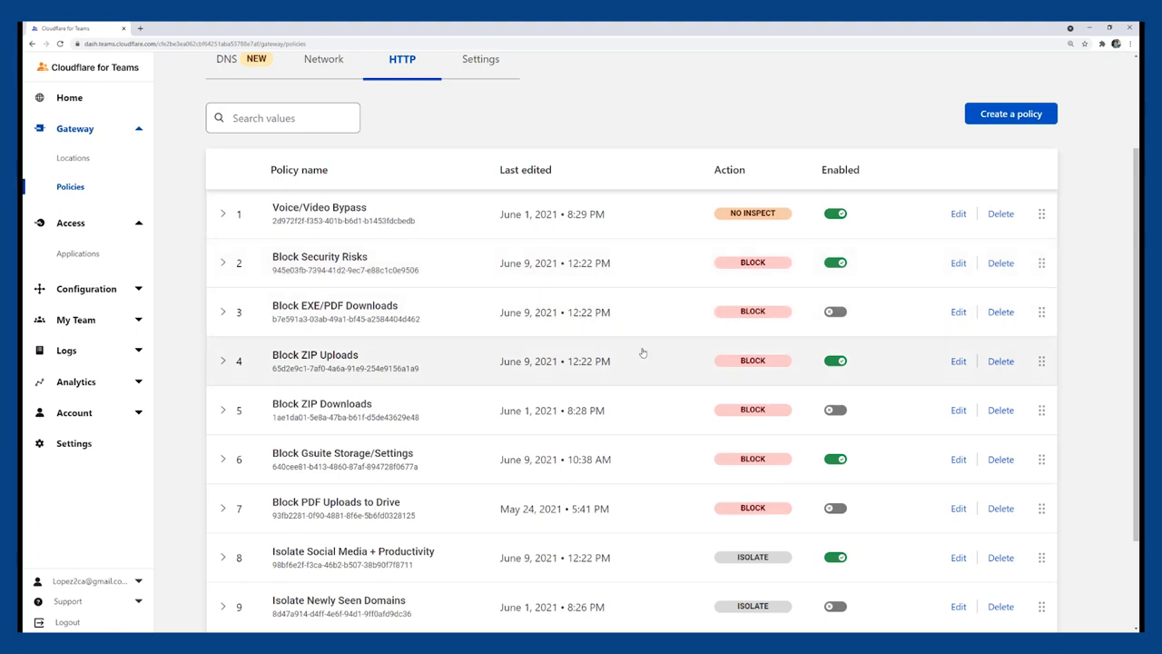
Review the details of the Isolate Social Media + Productivity policy in the HTTP policy list
scroll(642, 353, "down", 3)
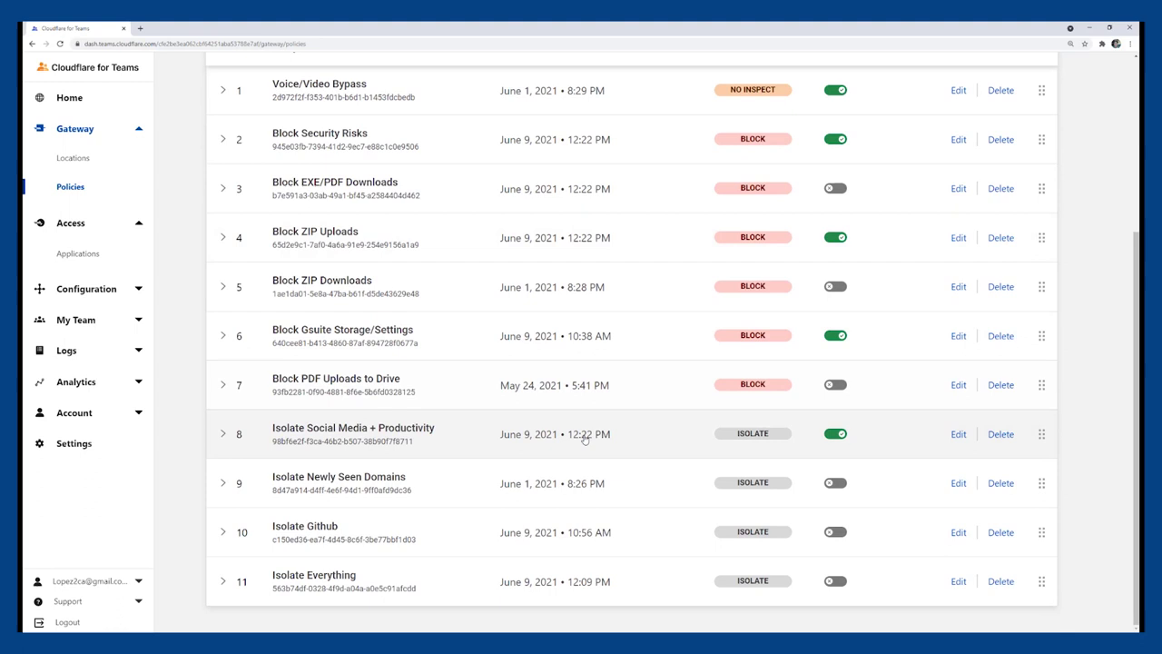
left_click(584, 440)
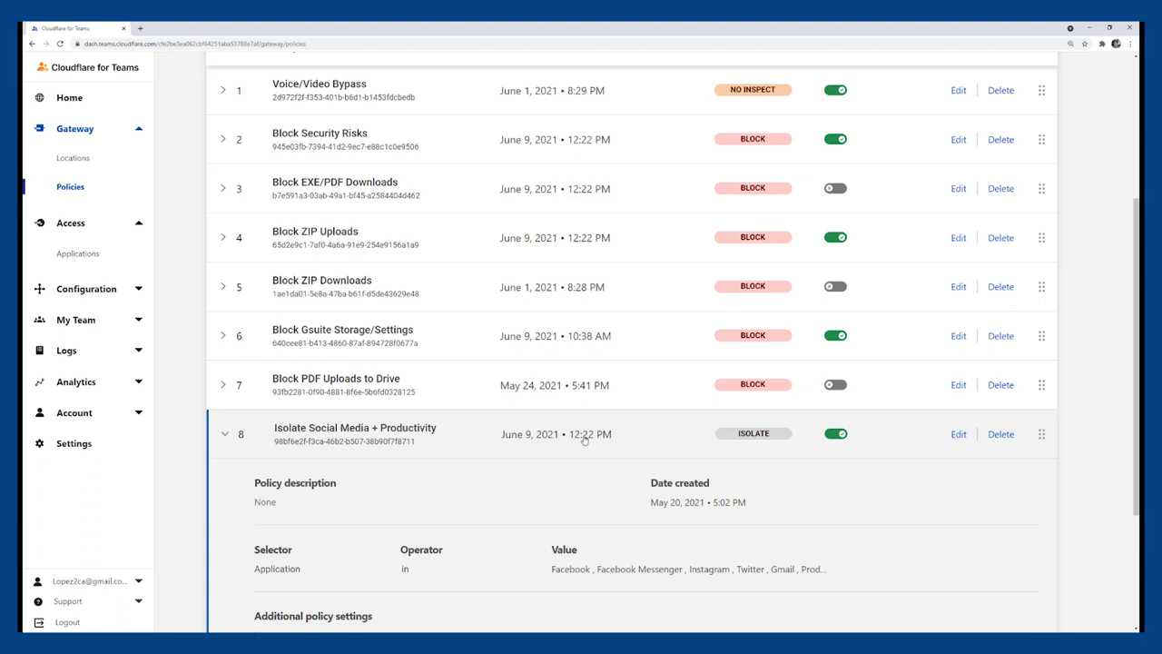
left_click(585, 439)
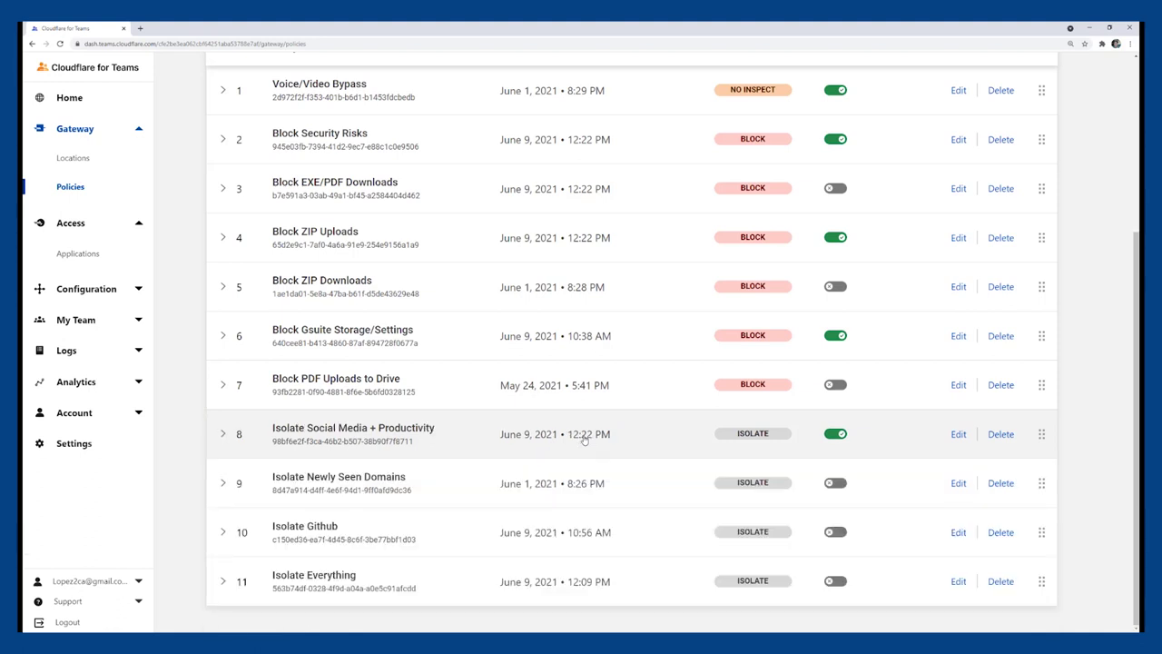
scroll(590, 427, "up", 3)
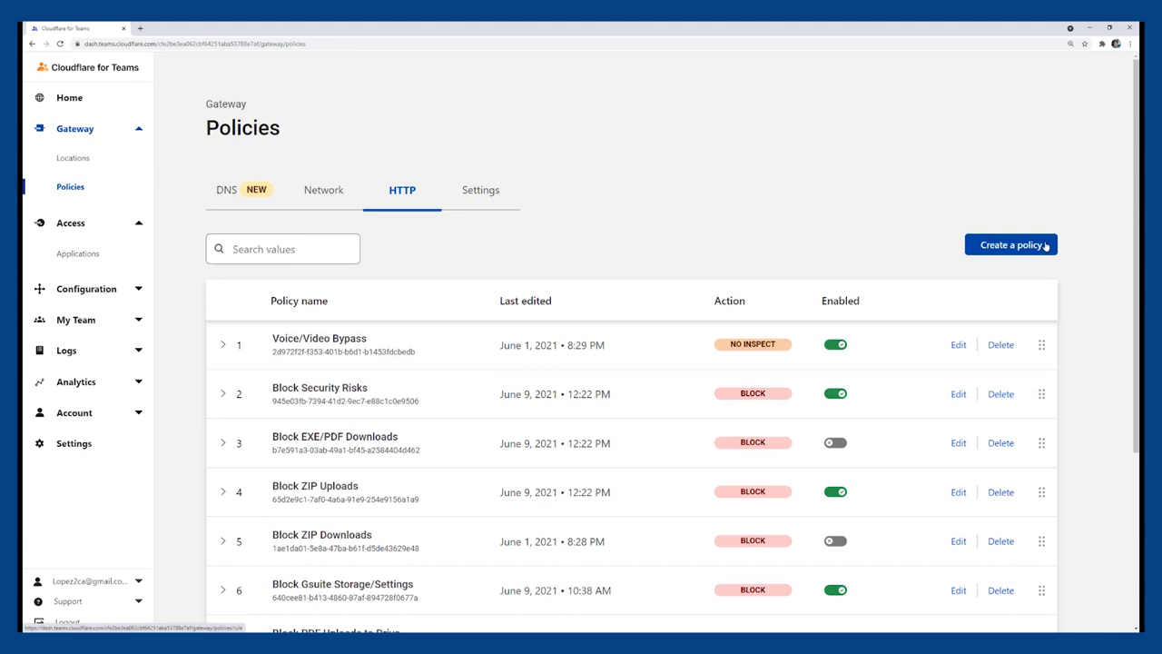
Start a new HTTP policy and name it "Isolate Office Webapp"
left_click(1045, 246)
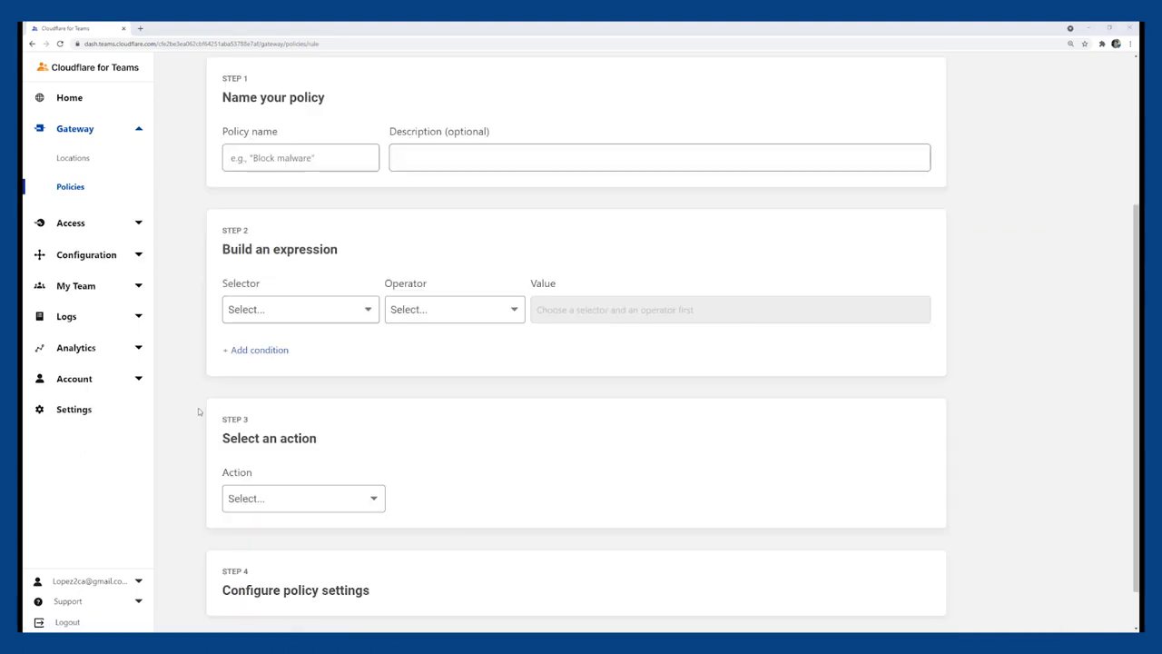
left_click(315, 164)
type("Isolate Office Webapp")
key("Tab")
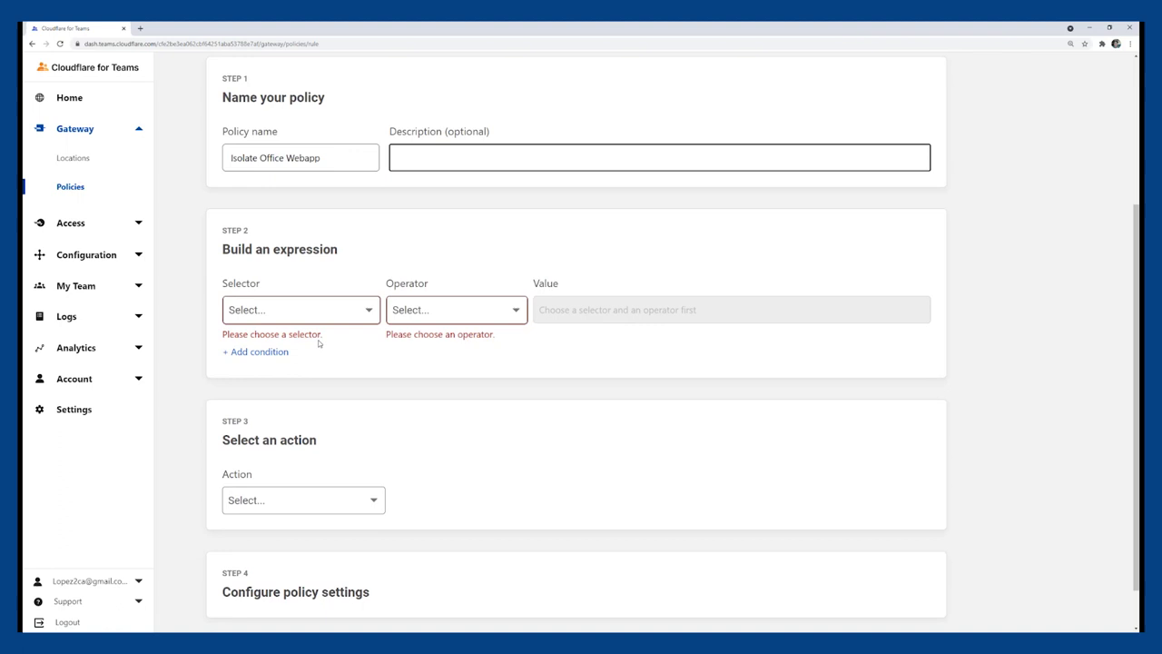
left_click(335, 309)
scroll(324, 340, "down", 3)
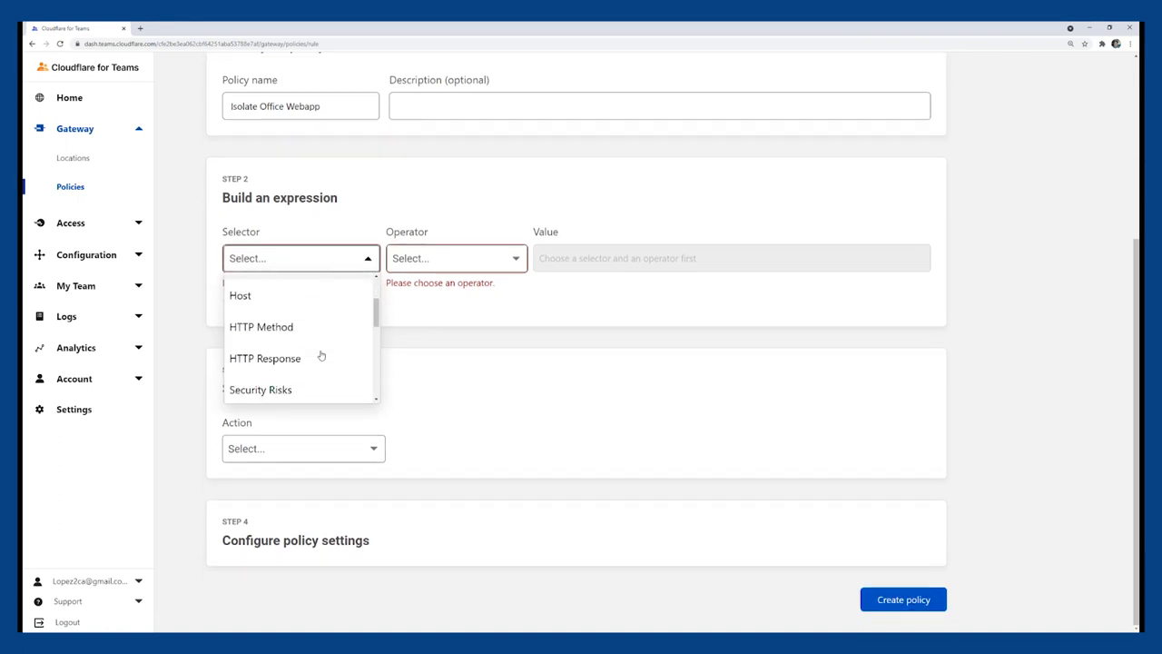
scroll(320, 355, "down", 2)
left_click(293, 366)
left_click(426, 259)
scroll(441, 338, "down", 2)
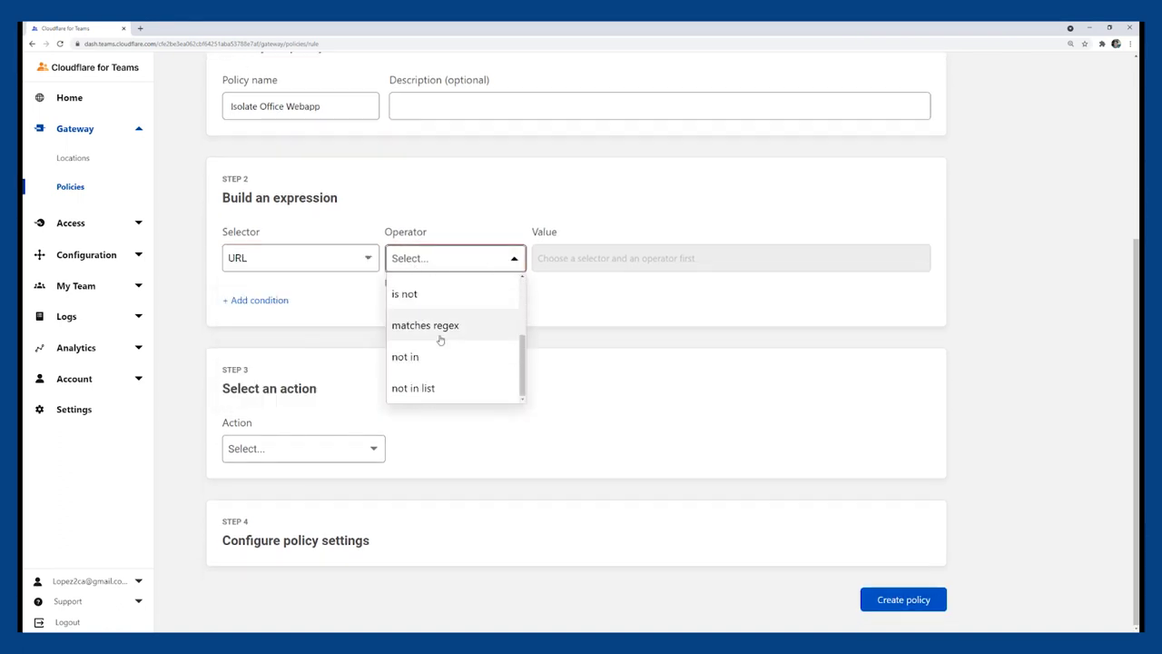
left_click(440, 339)
type("https://office.com/")
type("*")
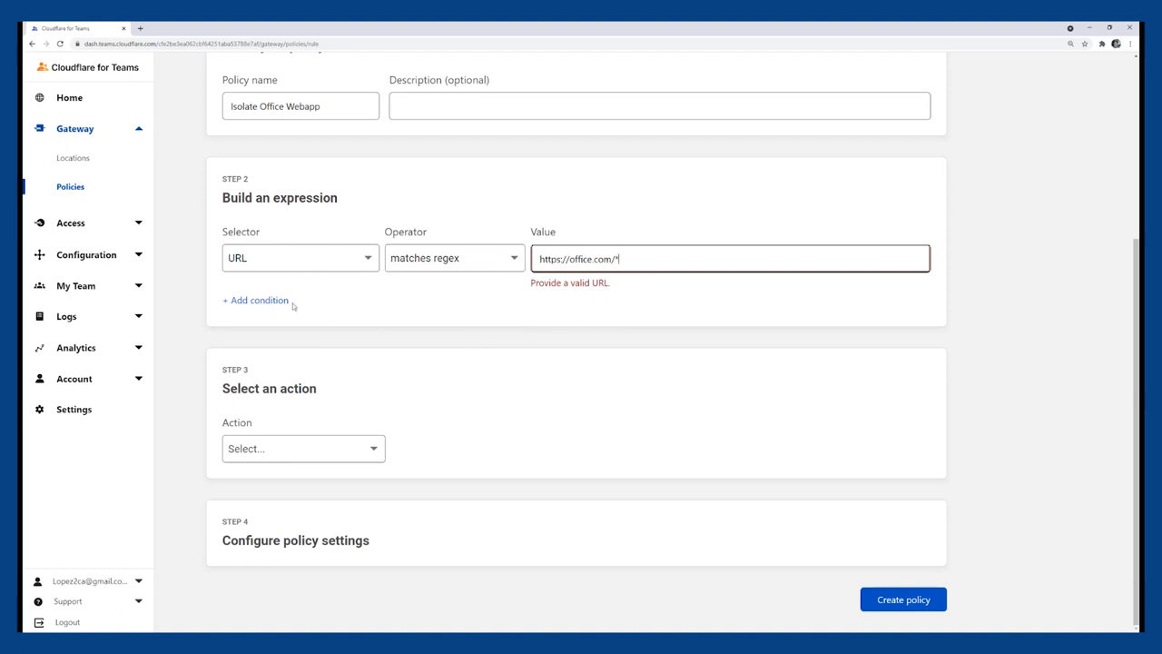
Add an And condition requiring User Group IDs to be in Managers
left_click(251, 300)
left_click(282, 388)
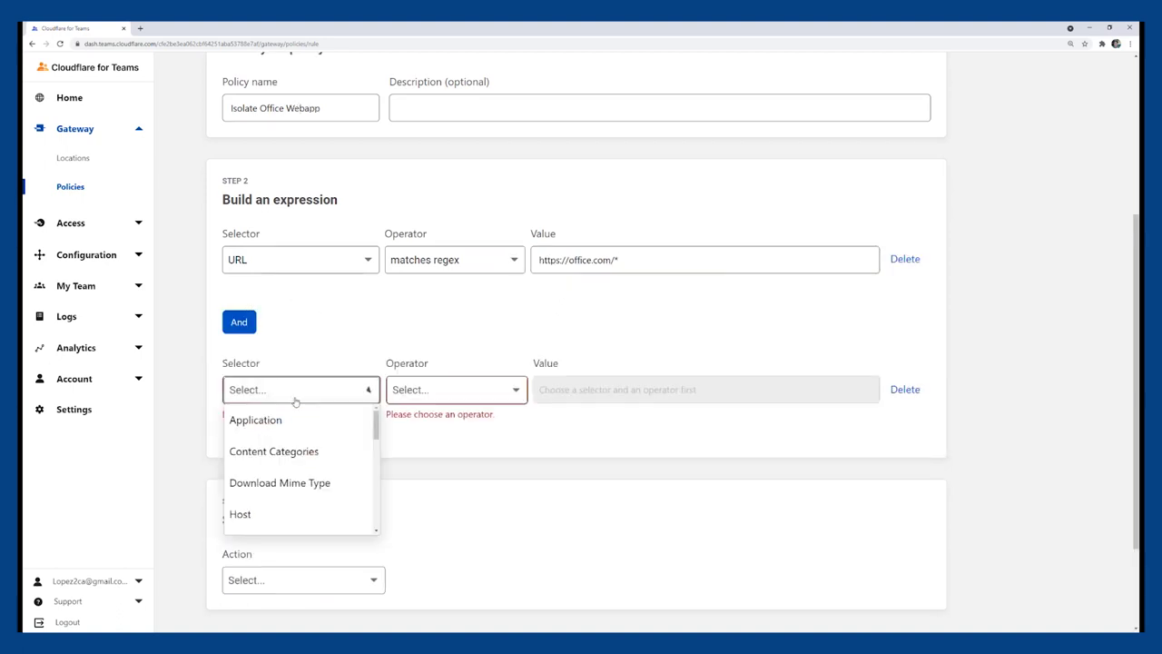
scroll(338, 454, "down", 8)
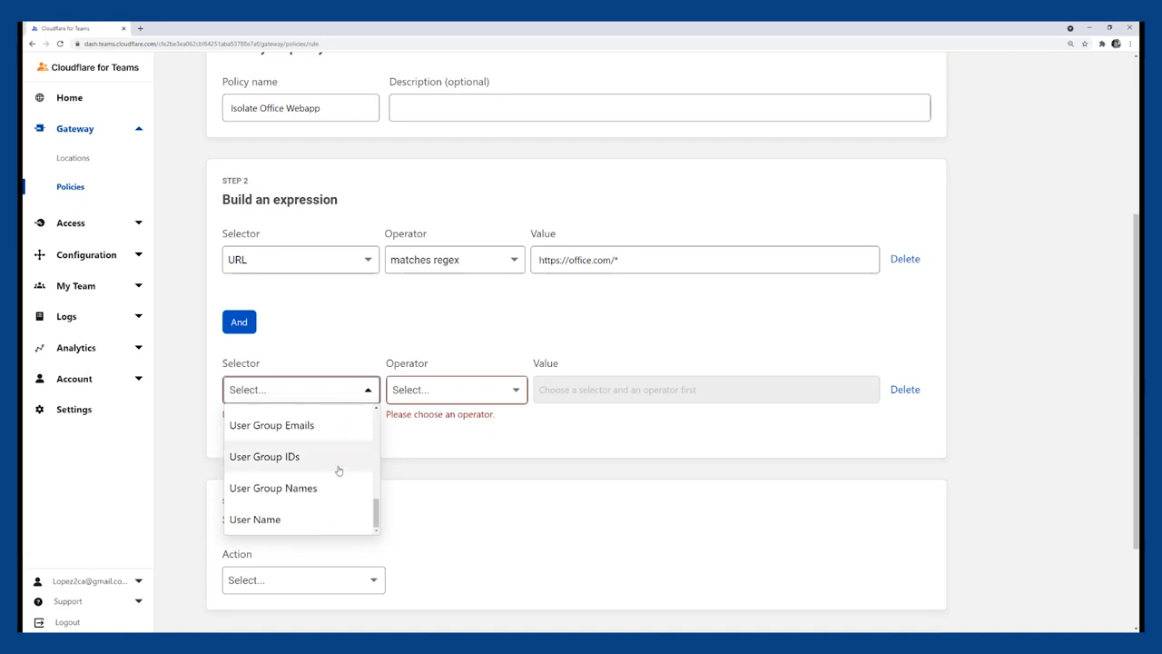
left_click(338, 459)
left_click(490, 393)
left_click(481, 426)
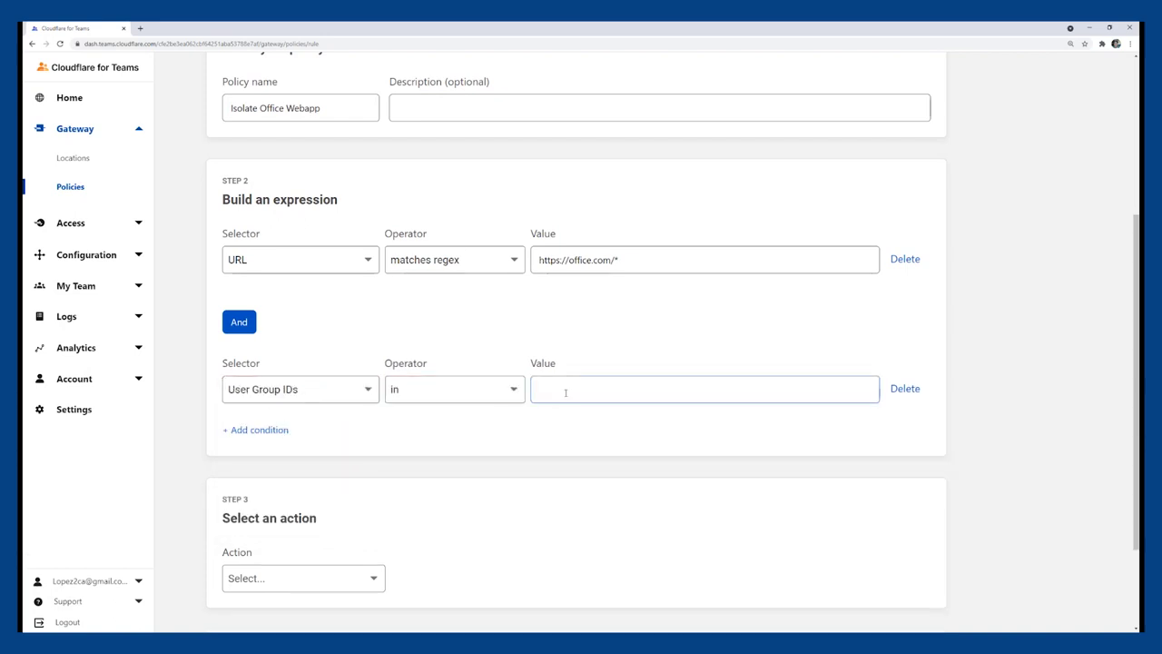
scroll(441, 412, "down", 2)
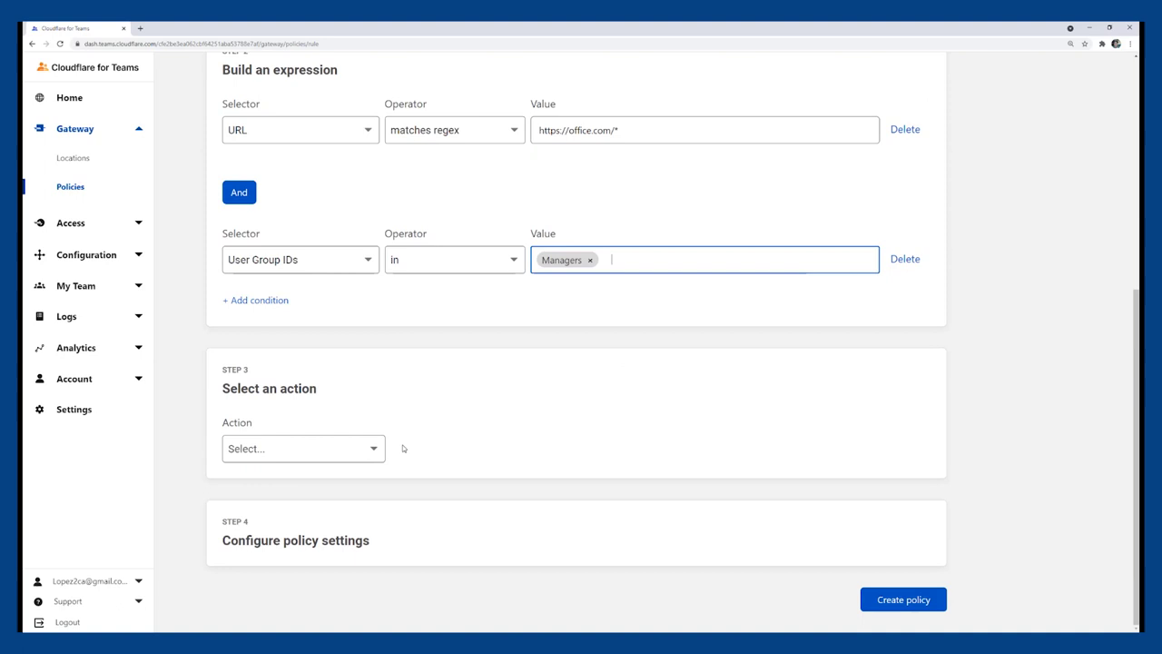
Set the policy's action to Isolate and create the policy
left_click(367, 451)
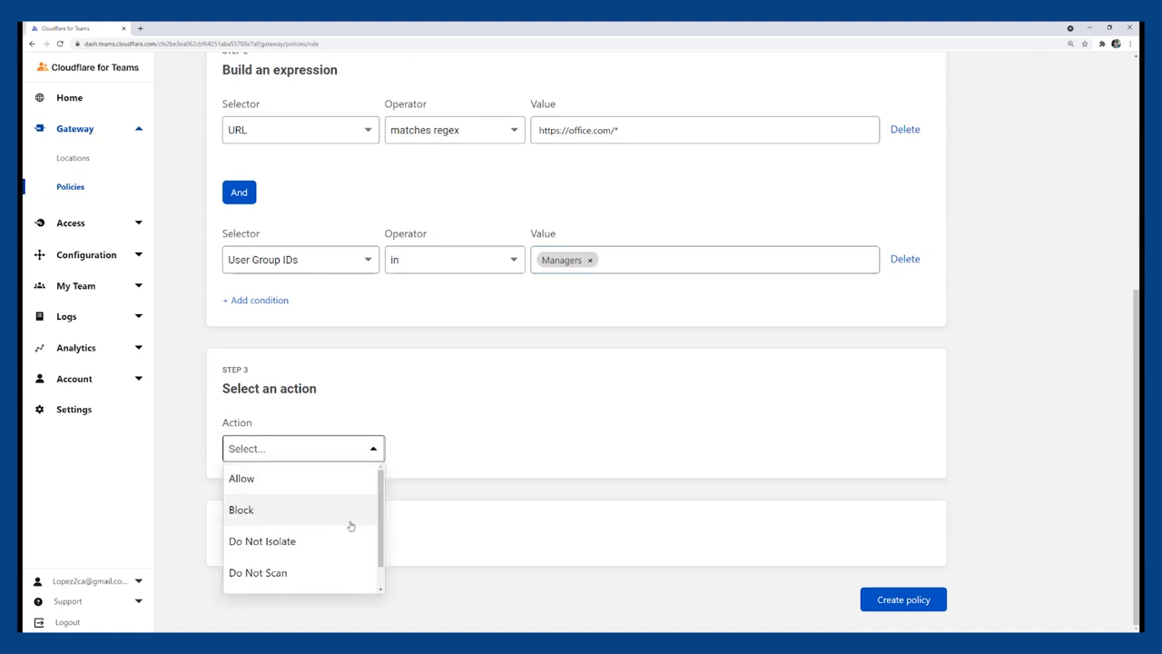
scroll(350, 526, "down", 1)
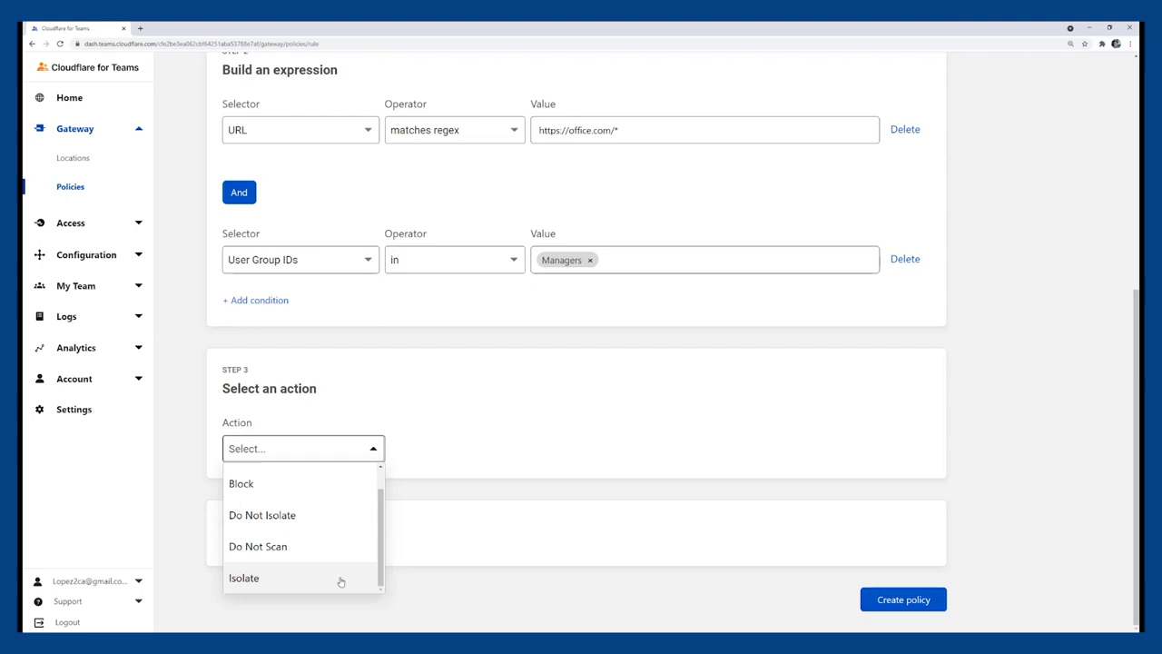
left_click(340, 579)
scroll(665, 475, "down", 1)
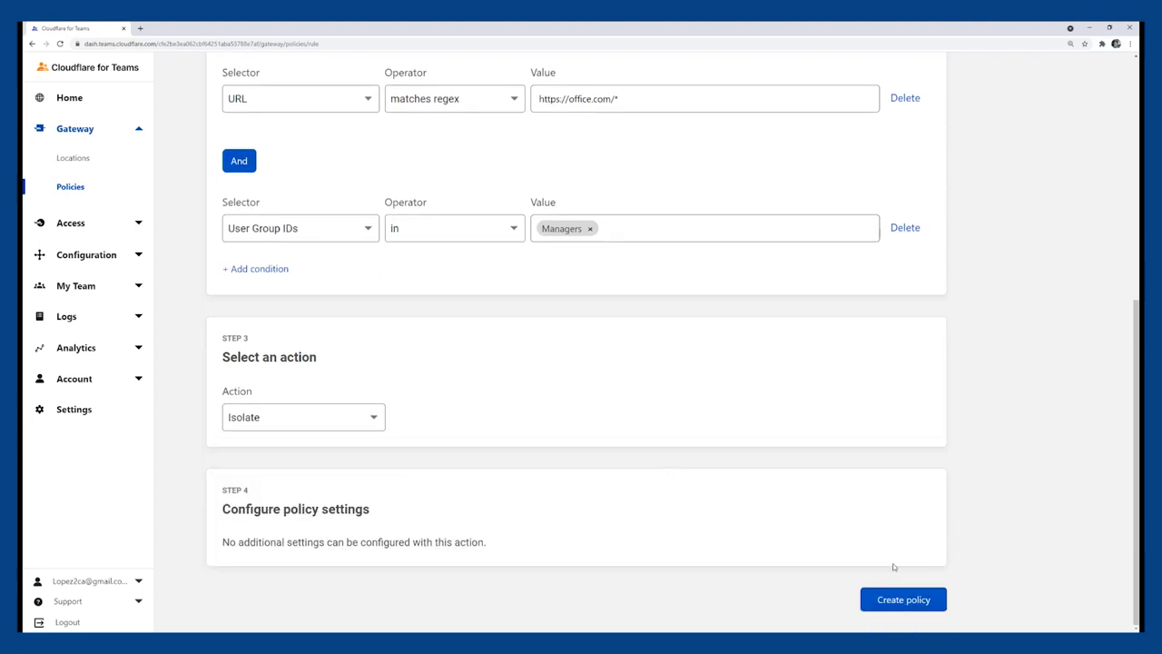
left_click(896, 600)
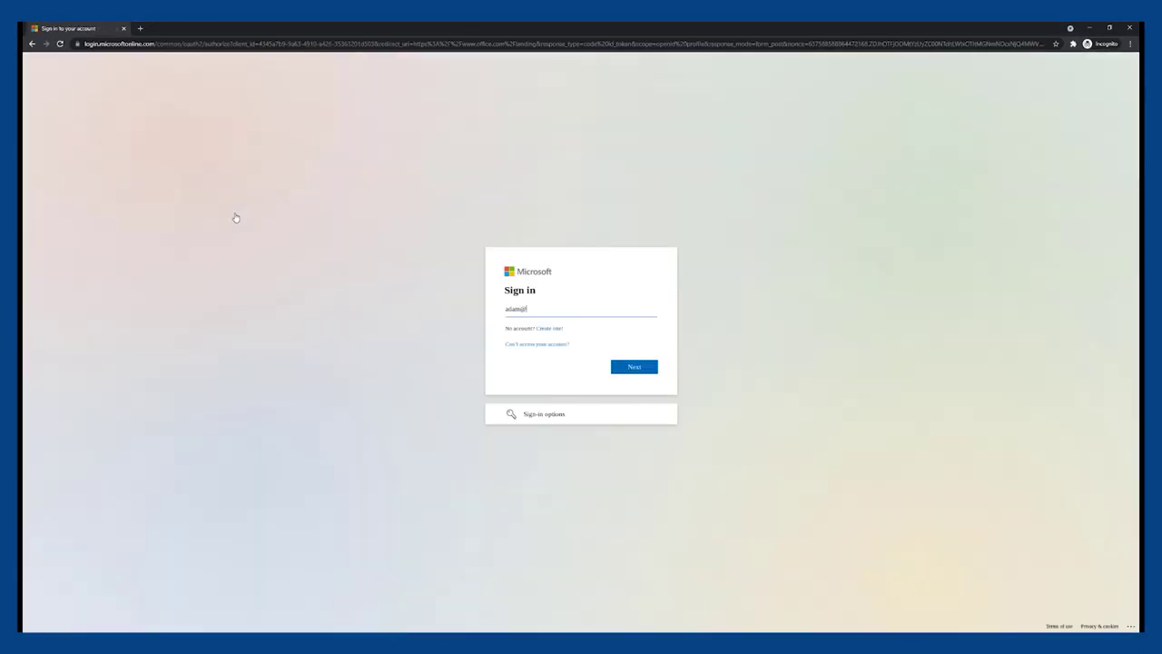
Sign in to the Microsoft Office web app with the account e-mail and password
key("Return")
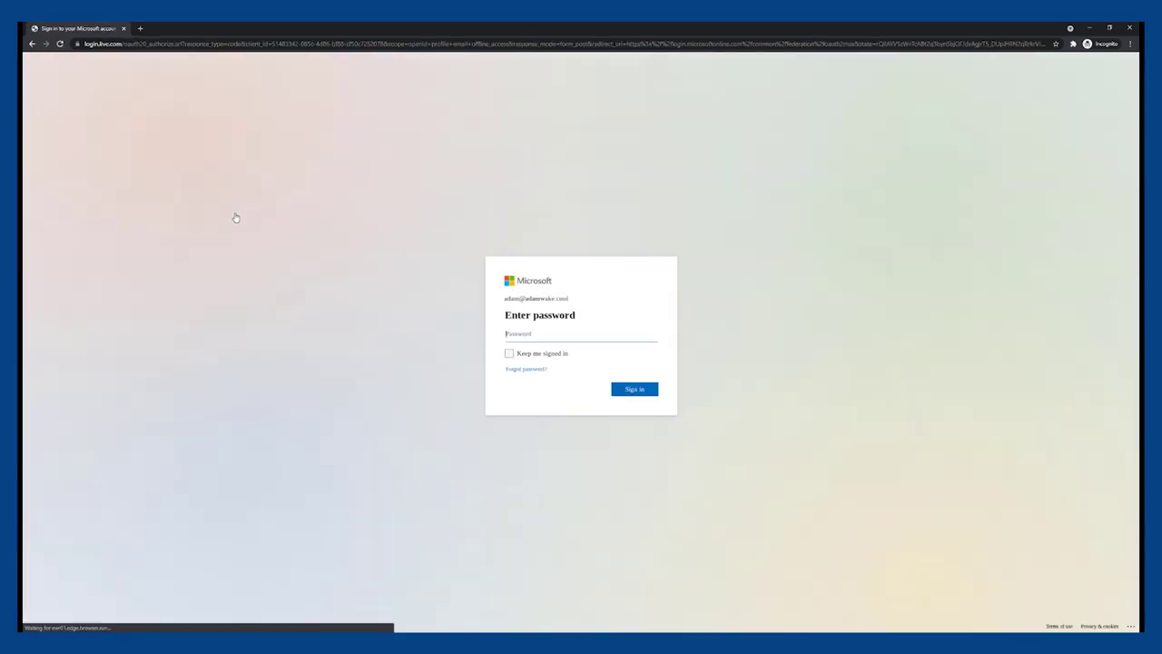
type("•••••")
key("Return")
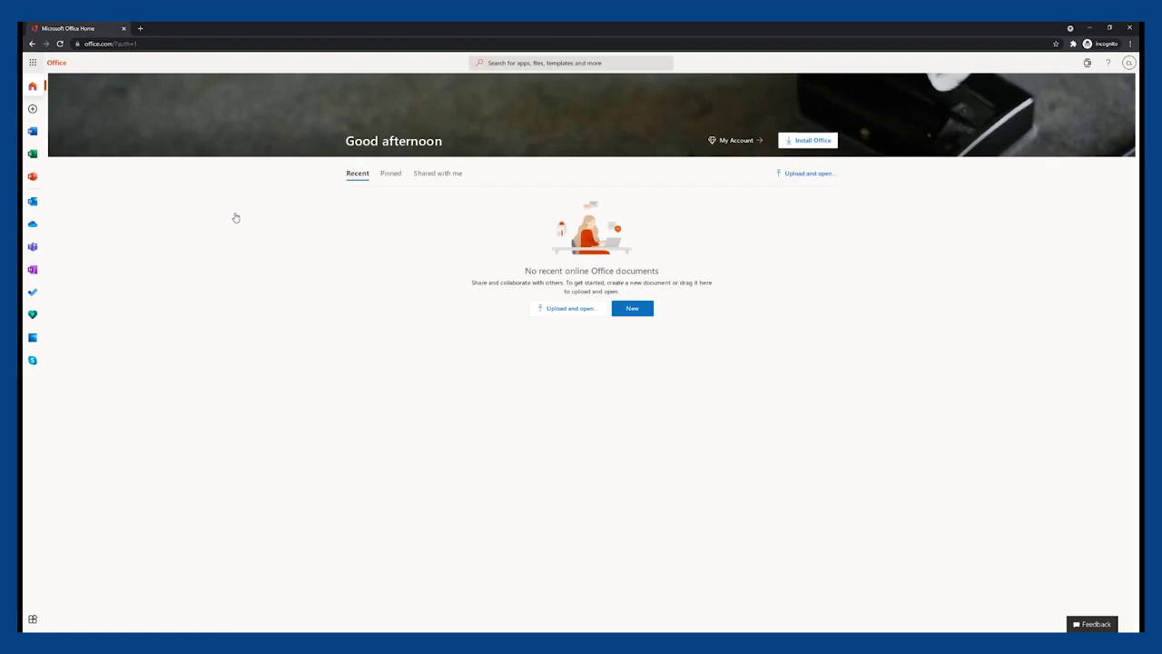
Check the browser isolation diagnostics on the Office home page, and hide them again
key("ctrl+alt+shift+d")
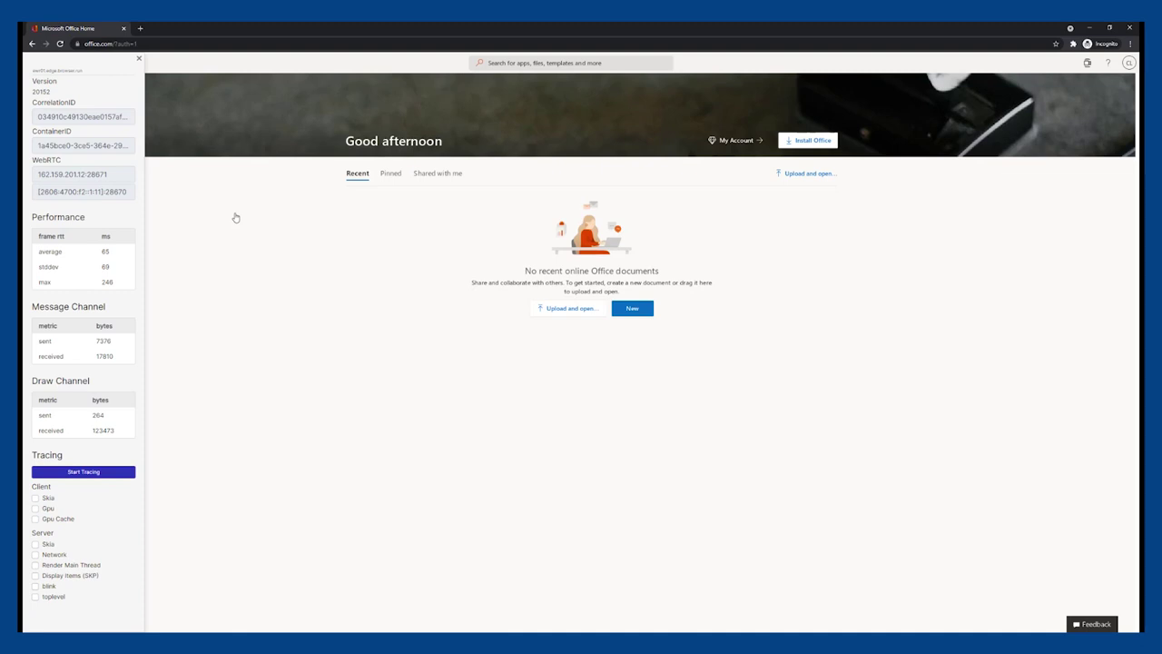
key("ctrl+shift+d")
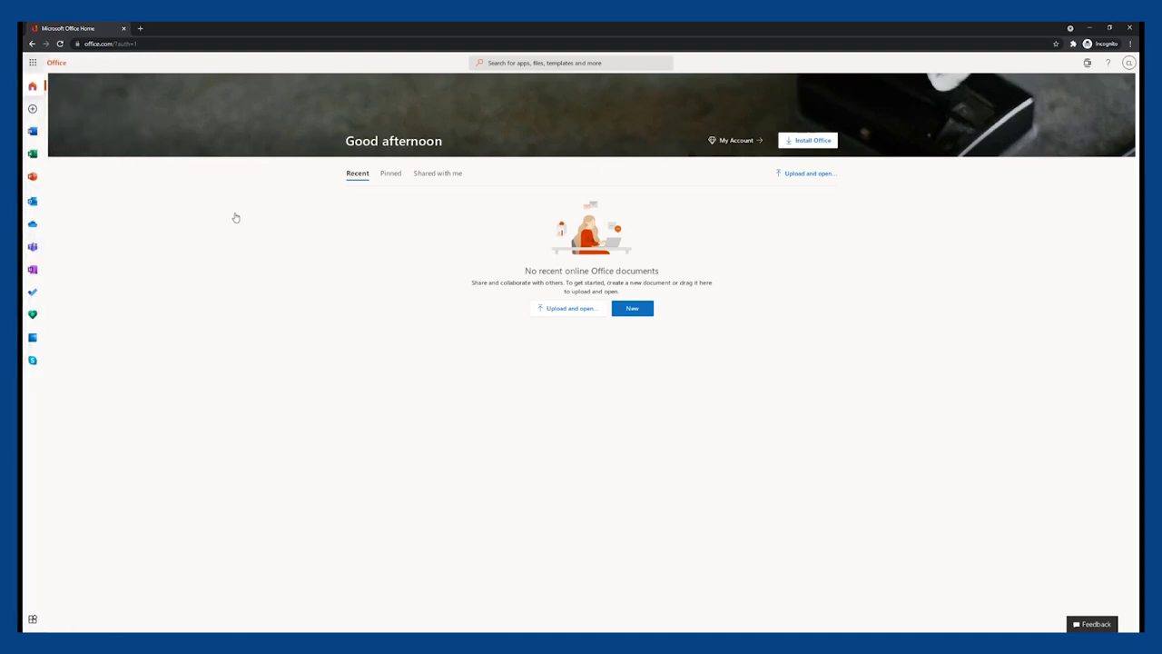
Open Outlook from the Office home page and view the Example PDF message and its attachment
left_click(33, 201)
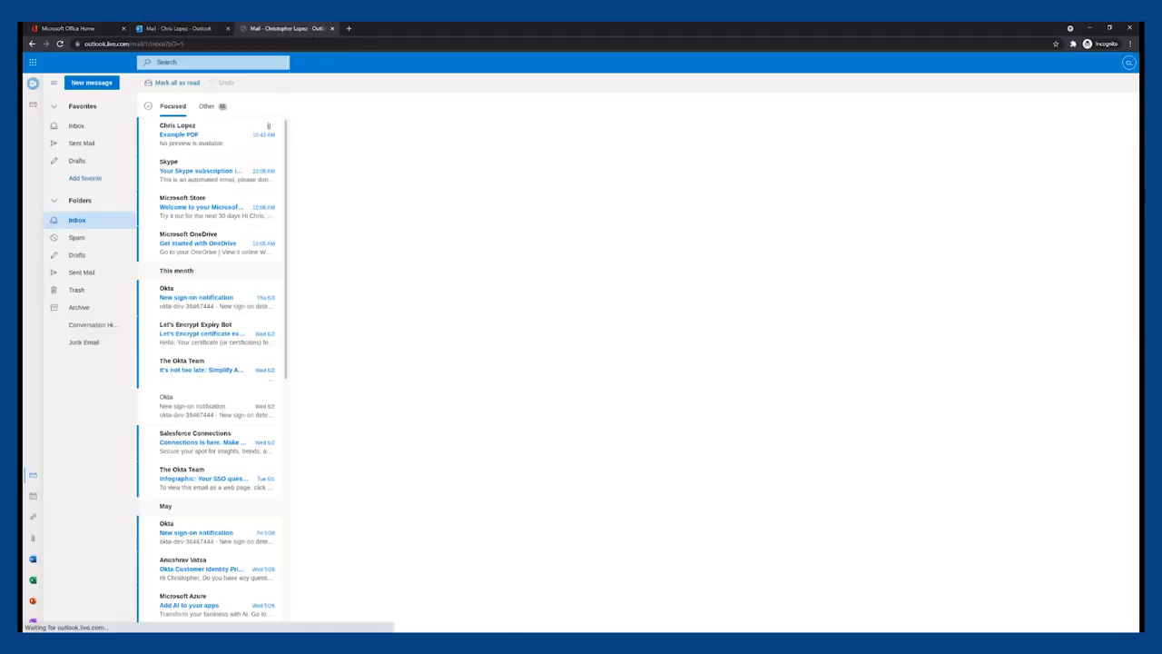
left_click(218, 161)
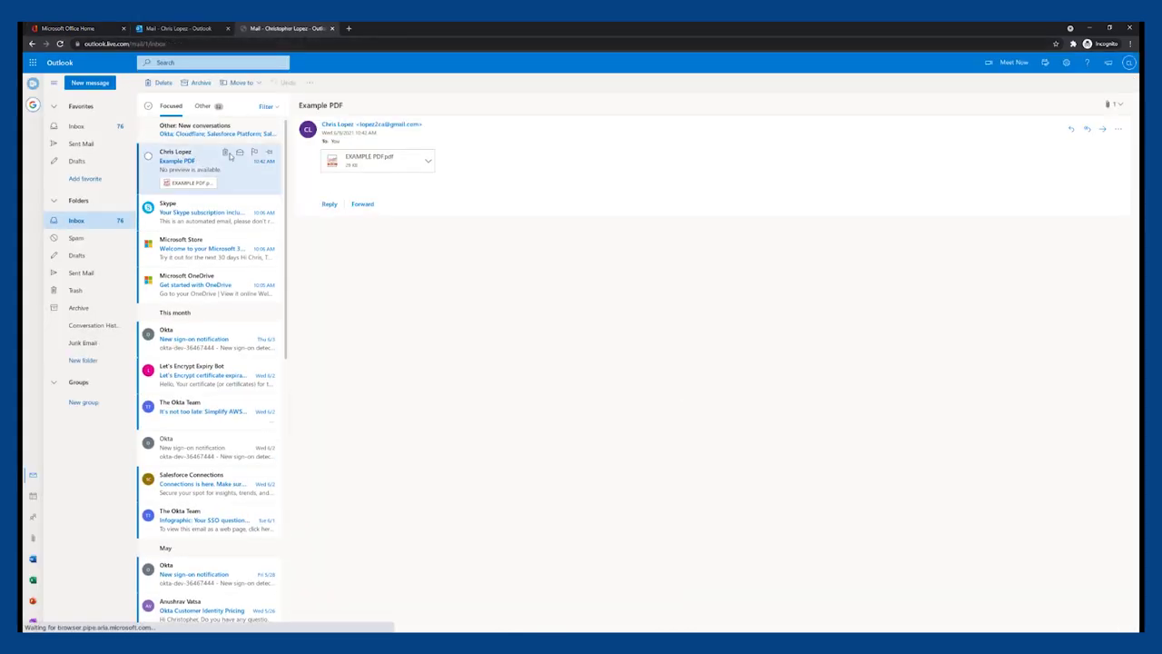
left_click(348, 167)
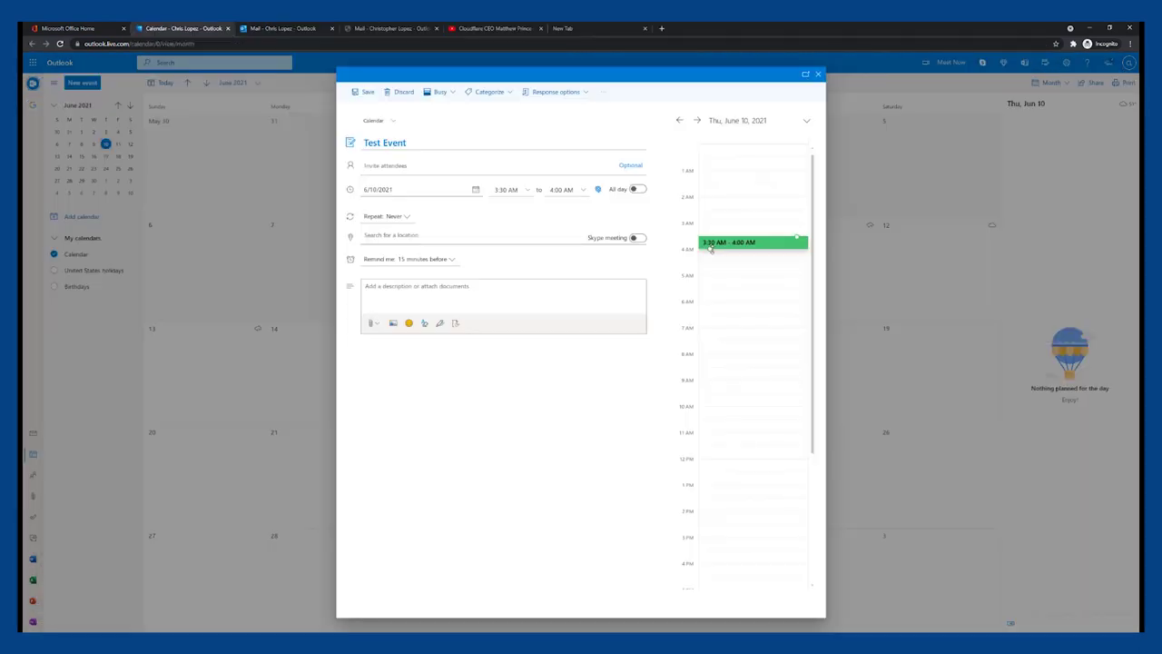
Reschedule Test Event to 7:30 AM – 6:00 PM, save it, and move it to July 1 in the month calendar
left_click_drag(712, 250, 753, 173)
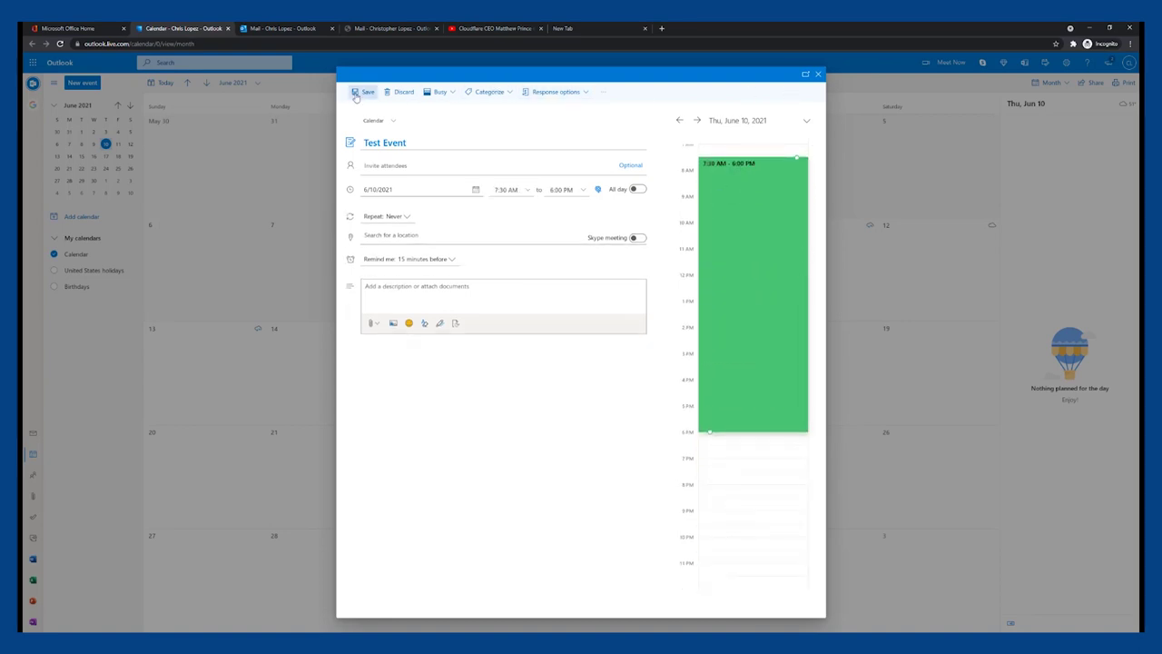
left_click(356, 94)
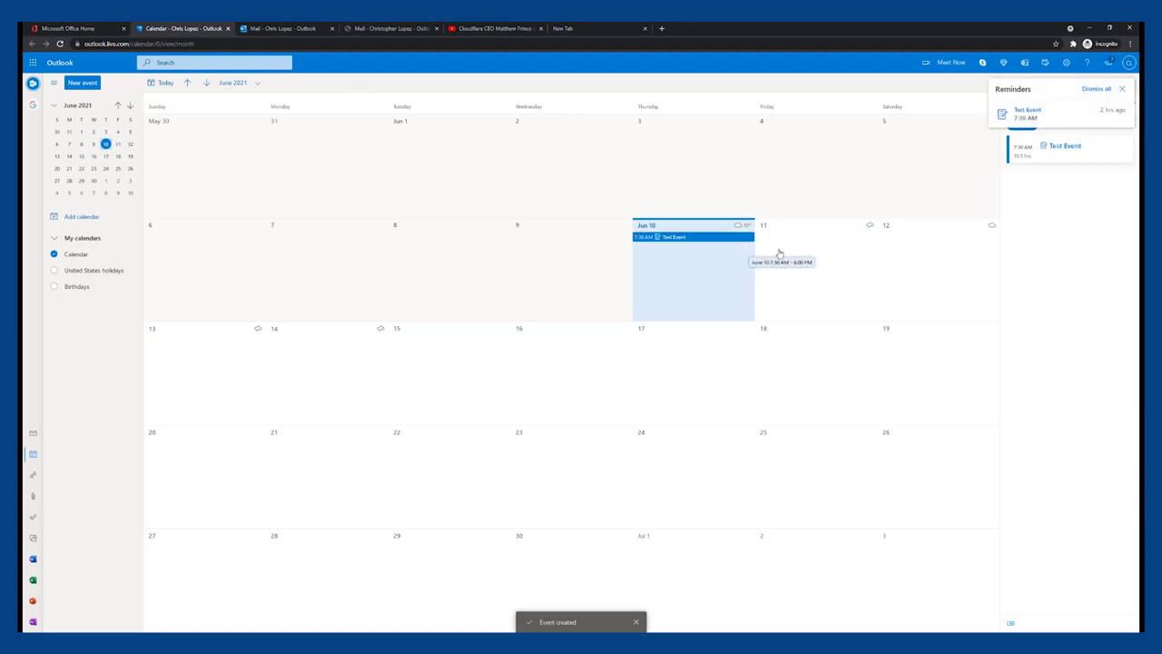
left_click_drag(779, 254, 713, 564)
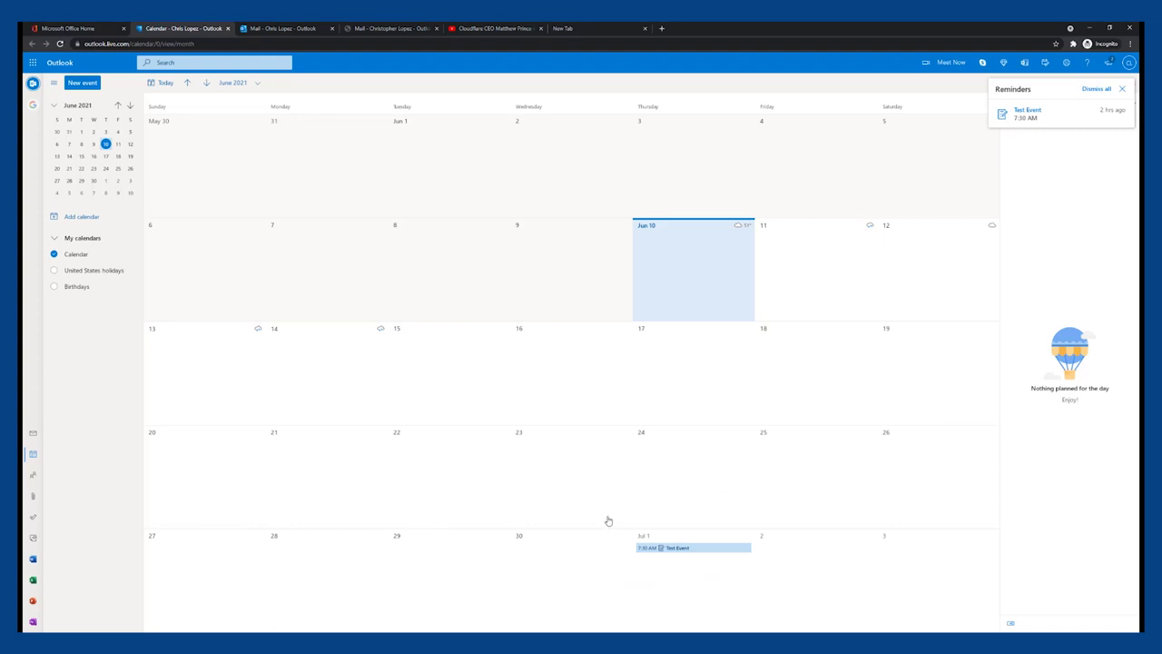
Show the browser isolation diagnostics and enlarge the Cloudflare CEO video on YouTube
key("ctrl+alt+shift+d")
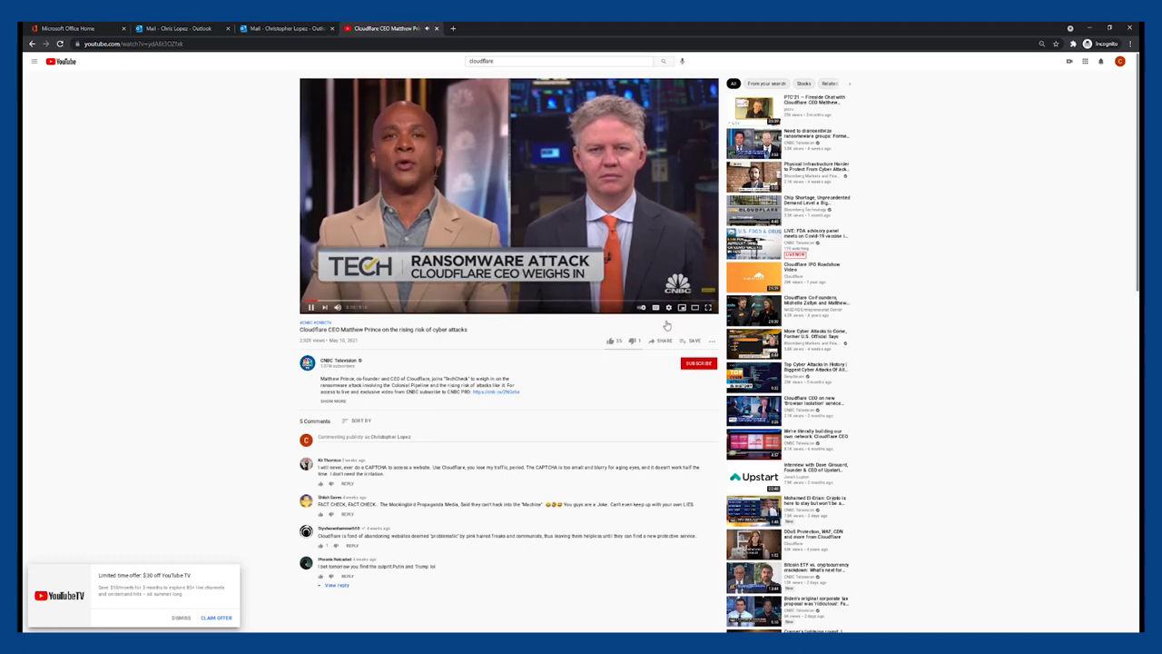
left_click(688, 308)
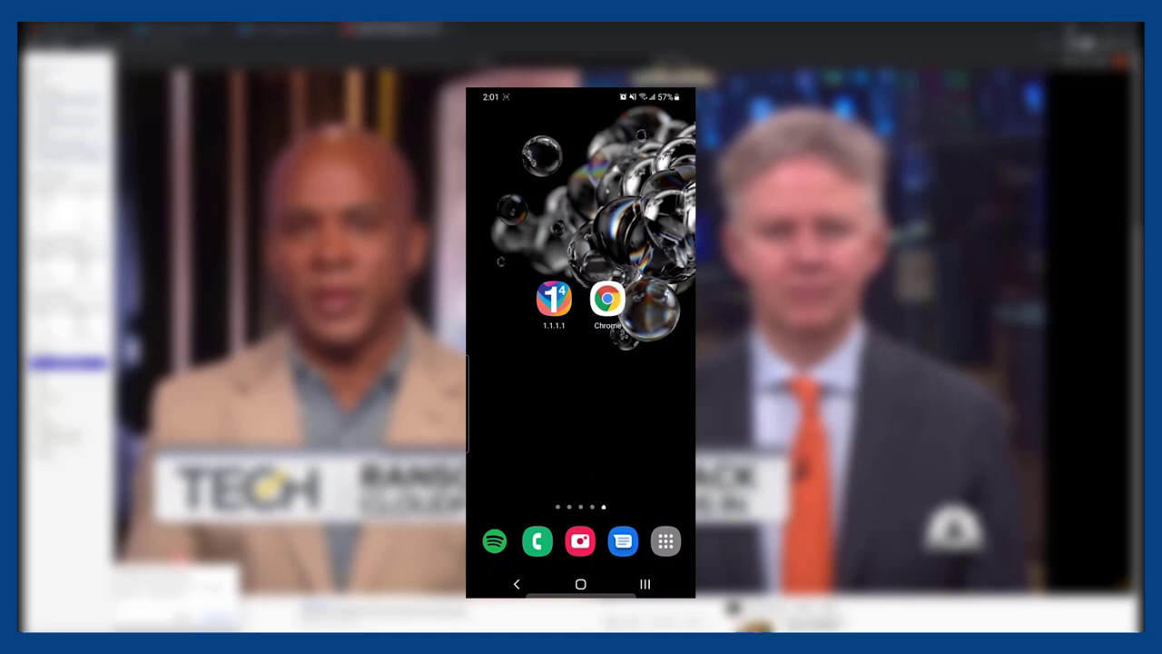
Open the 1.1.1.1 app on the phone, and in Chrome search DuckDuckGo for cloudflare and browse the cloudflare.com home page
left_click(554, 299)
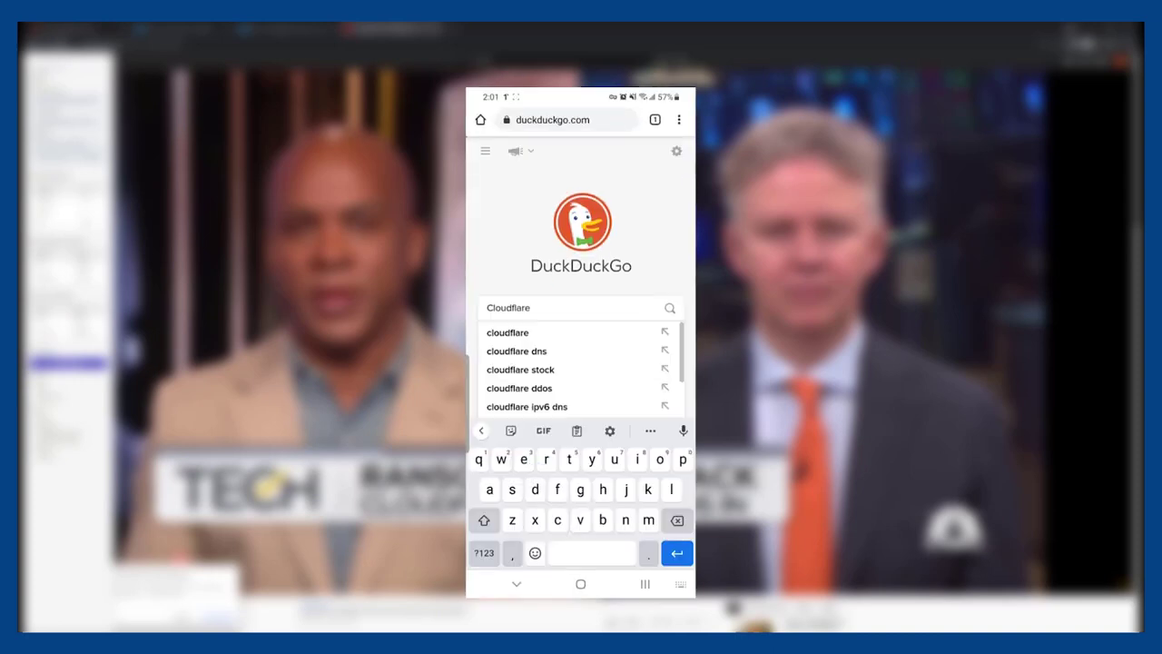
left_click(544, 332)
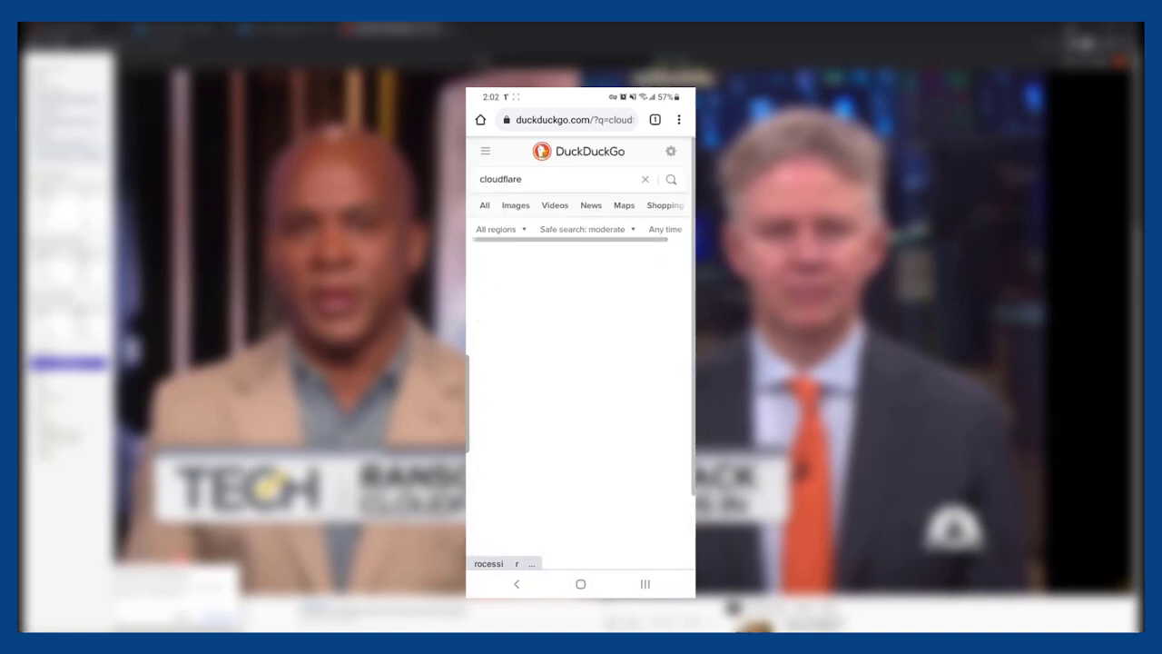
left_click(570, 258)
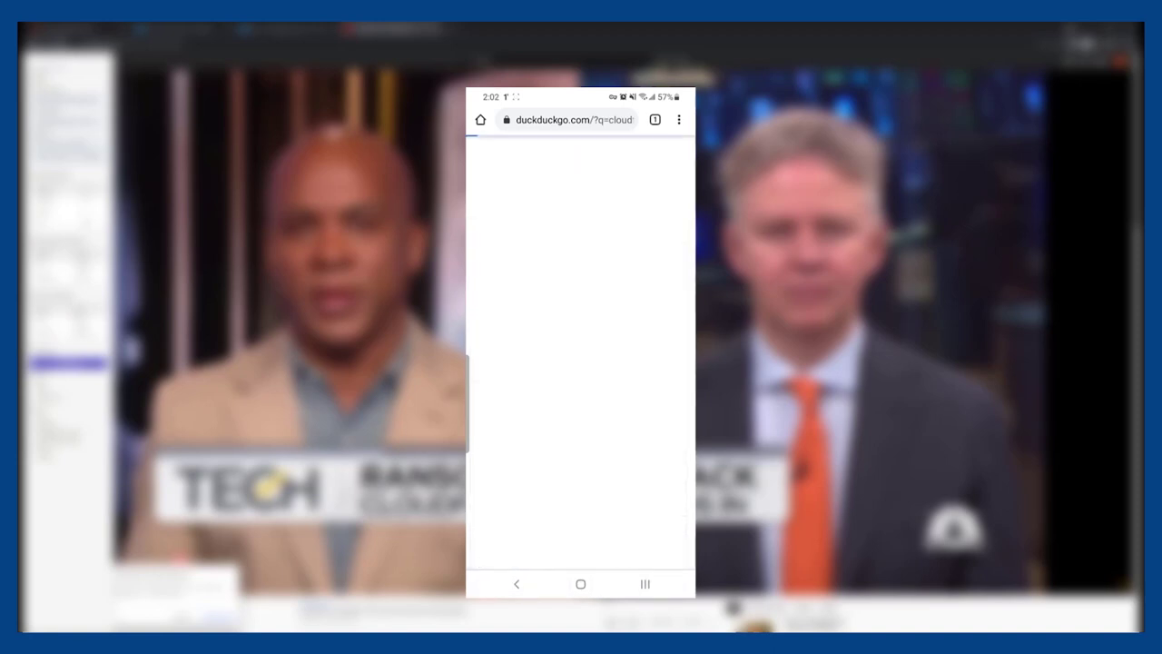
scroll(578, 364, "down", 2)
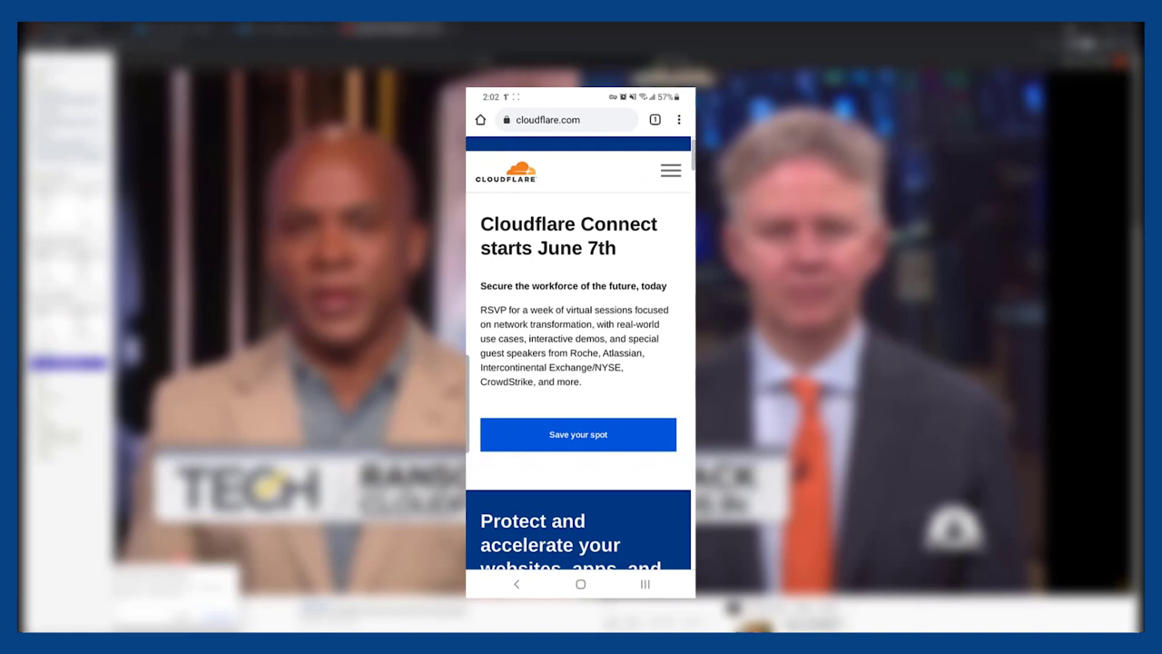
scroll(578, 363, "down", 3)
scroll(578, 363, "up", 3)
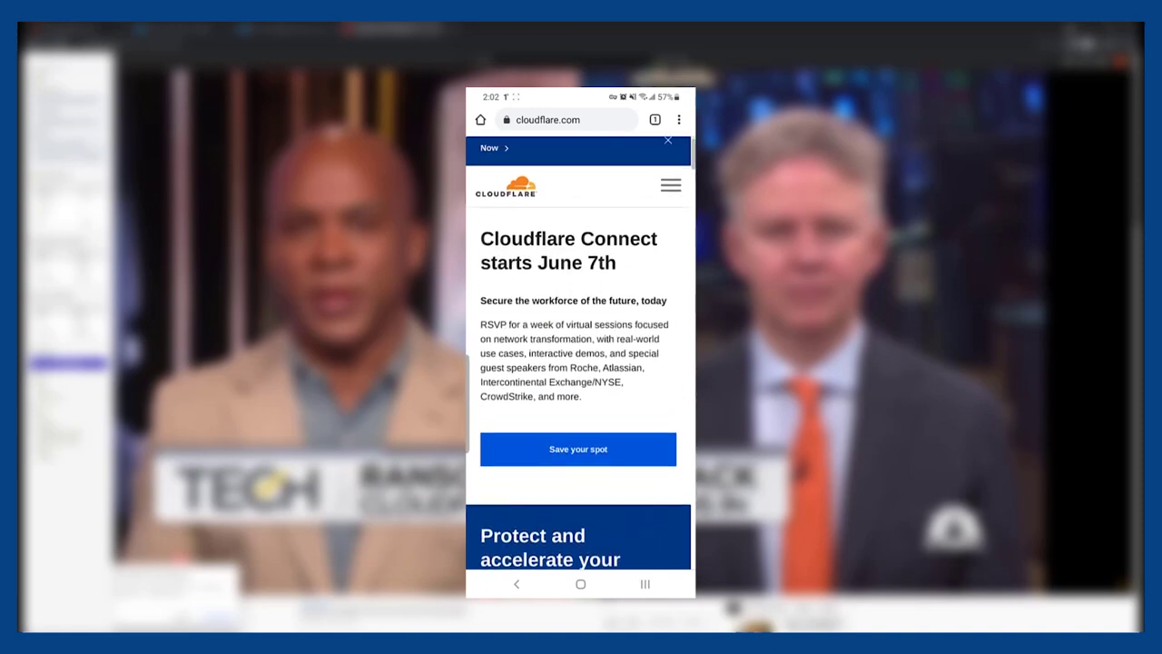
Test text selection on the words Cloudflare and network on the mobile page, and open the site information for cloudflare.com
double_click(527, 262)
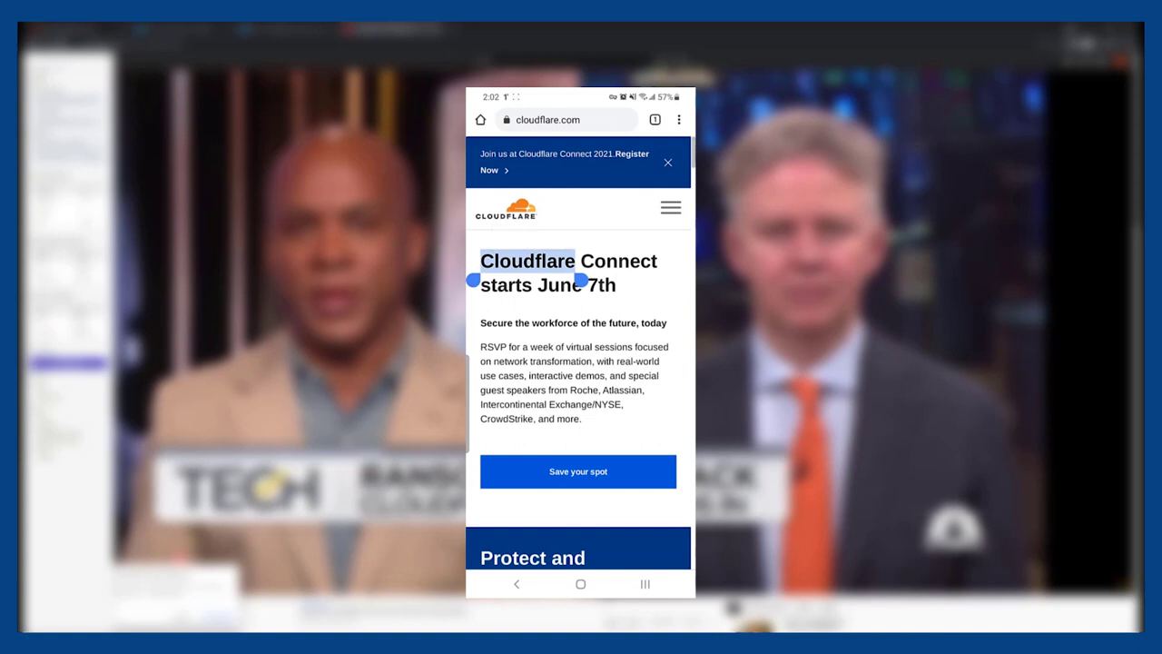
double_click(510, 361)
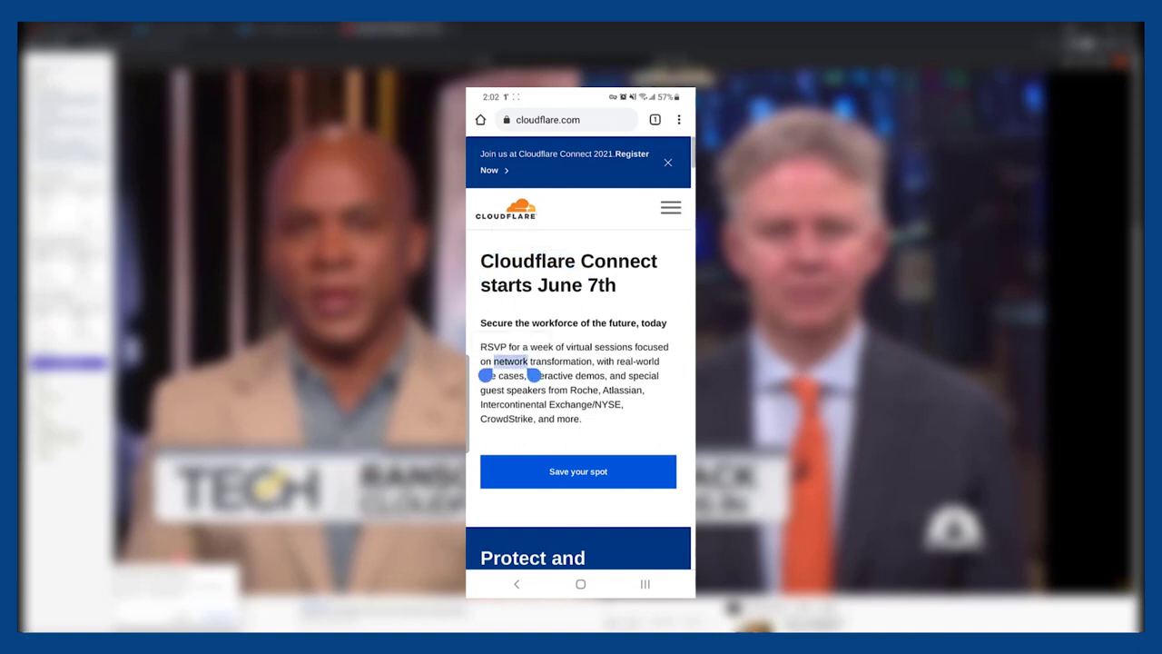
double_click(558, 471)
left_click(590, 472)
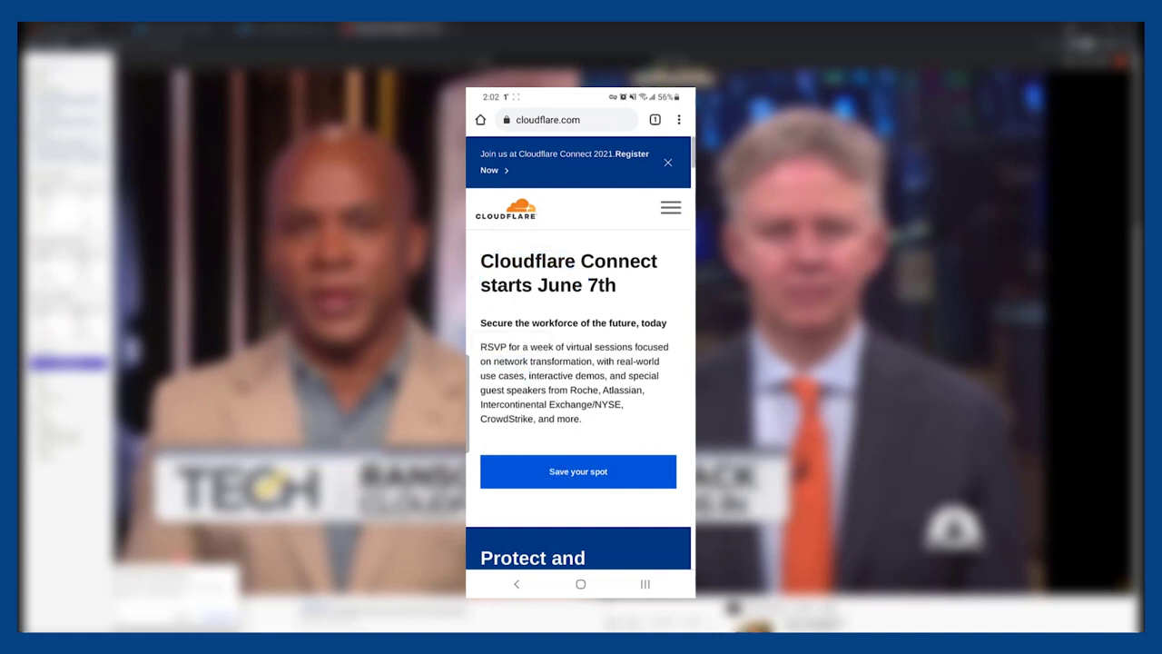
left_click(507, 120)
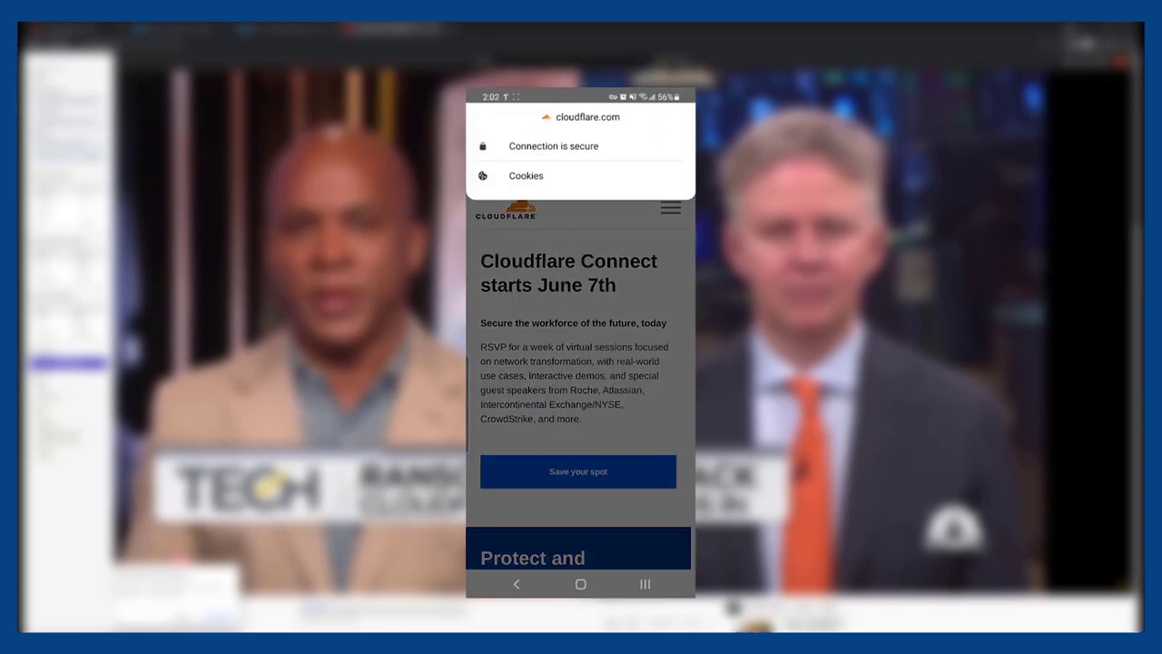